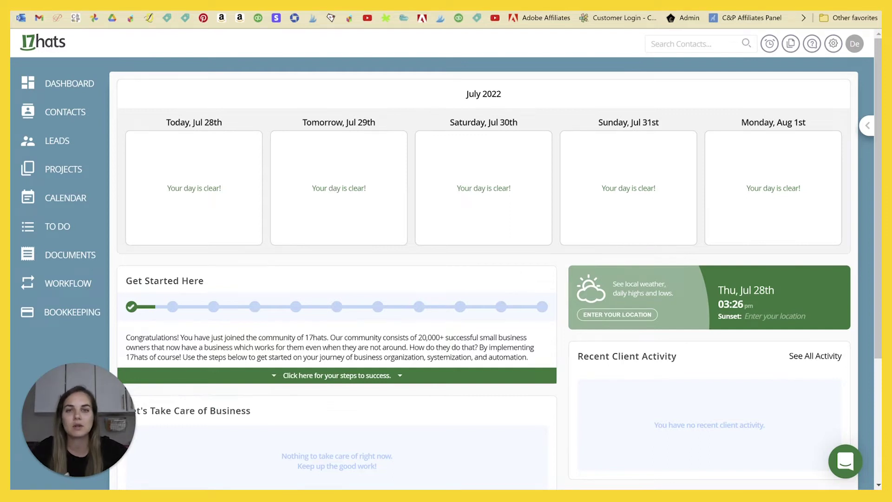
# Step: Open Invoice Options under Money Matters in the 17hats account settings
pyautogui.click(408, 4)
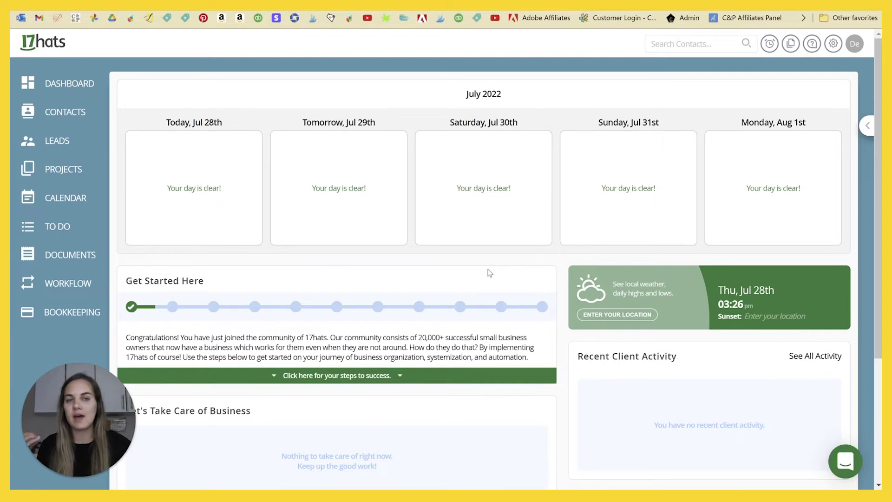
pyautogui.click(833, 44)
pyautogui.scroll(-5, 211, 237)
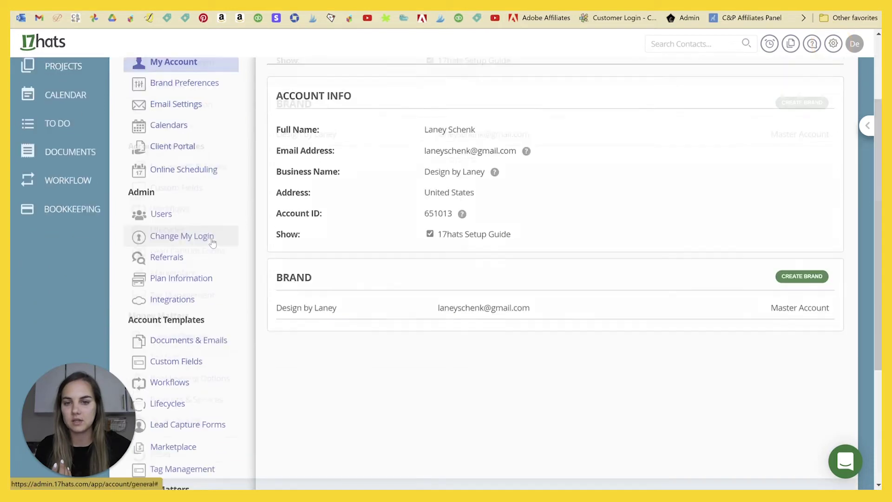
pyautogui.click(186, 334)
# Step: Scroll to the Stripe payment options and highlight Stripe's credit card fee
pyautogui.scroll(-7, 510, 298)
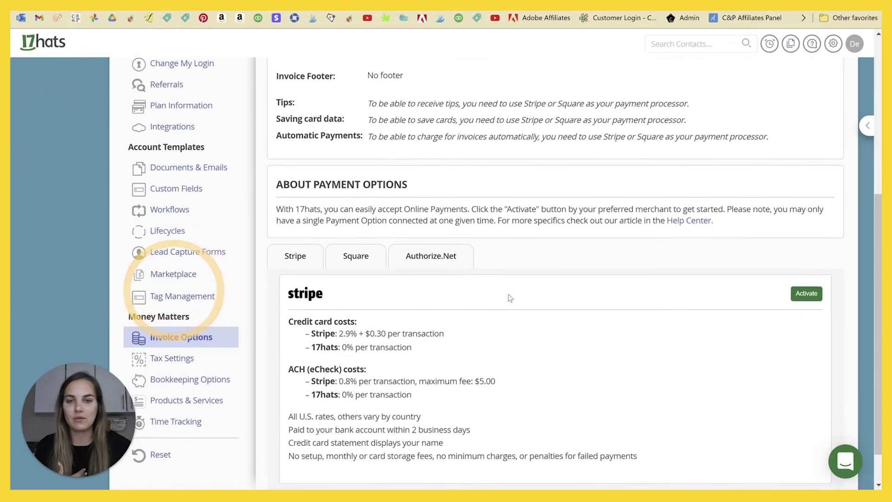
pyautogui.scroll(3, 507, 299)
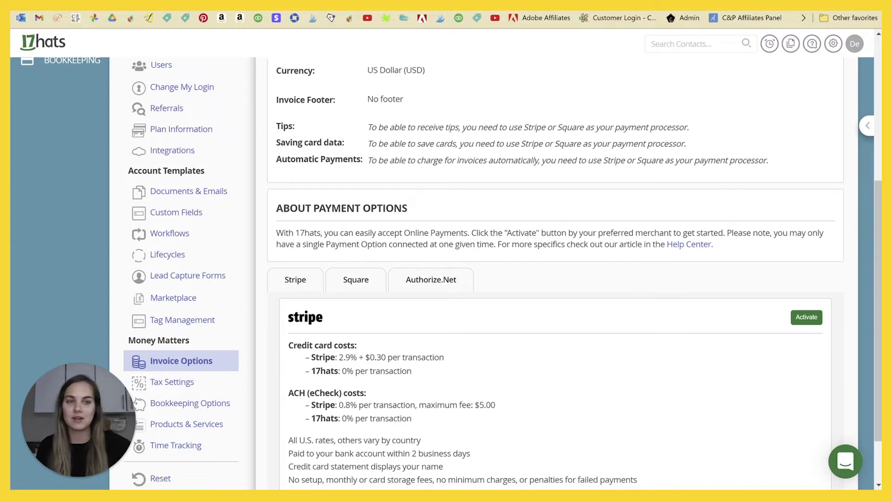
pyautogui.scroll(3, 601, 204)
pyautogui.scroll(-3, 606, 243)
pyautogui.scroll(-2, 605, 244)
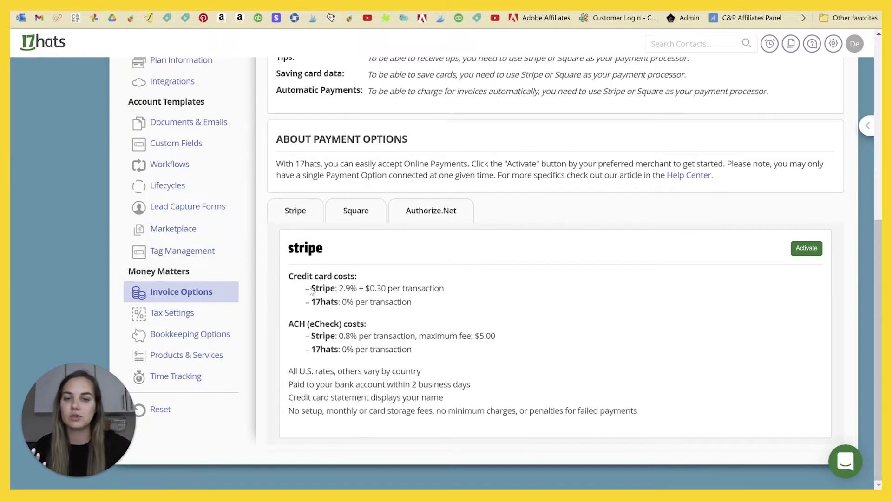
pyautogui.moveTo(312, 288); pyautogui.dragTo(457, 289)
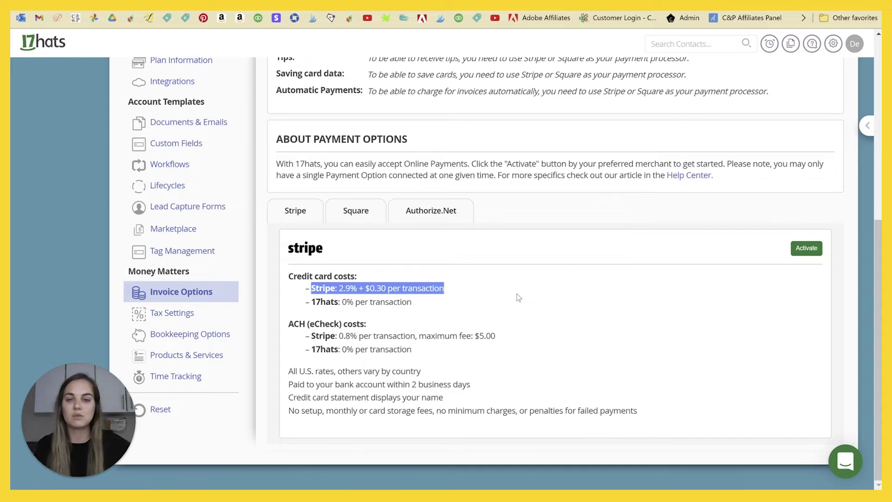
pyautogui.click(372, 280)
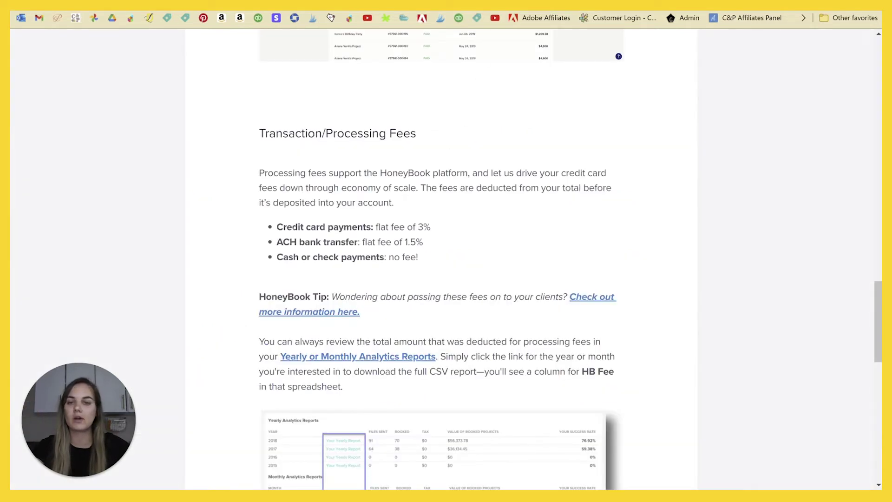
# Step: Highlight HoneyBook's fee bullets: 3% credit card, 1.5% ACH, none for cash or check
pyautogui.moveTo(277, 227); pyautogui.dragTo(480, 255)
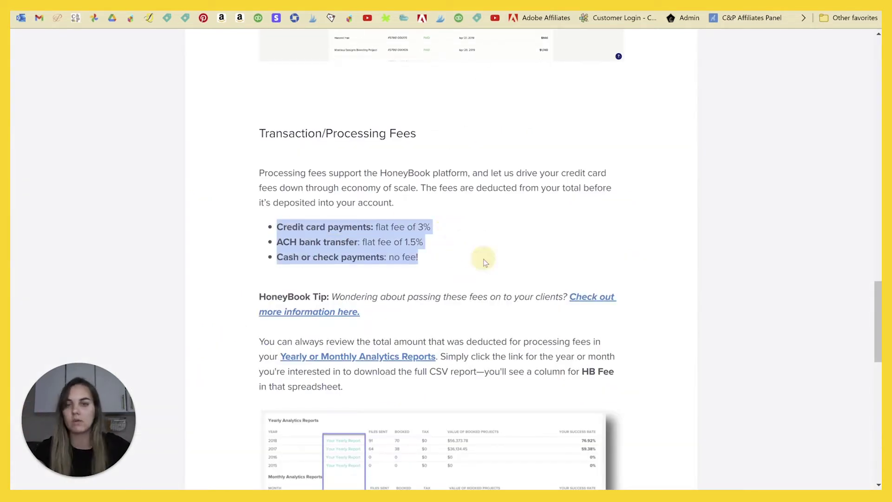
pyautogui.click(519, 261)
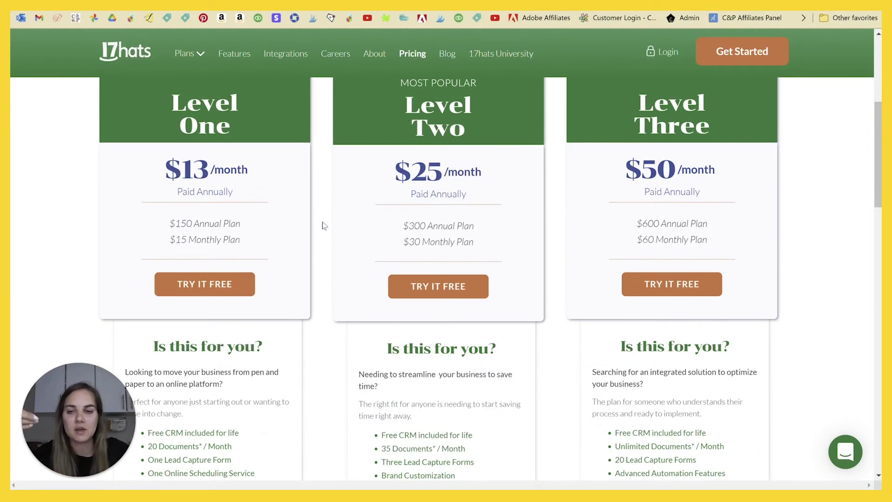
# Step: Highlight Level One's document allowance and Level Two's document and lead-form allowances
pyautogui.scroll(-3, 325, 225)
pyautogui.scroll(1, 325, 225)
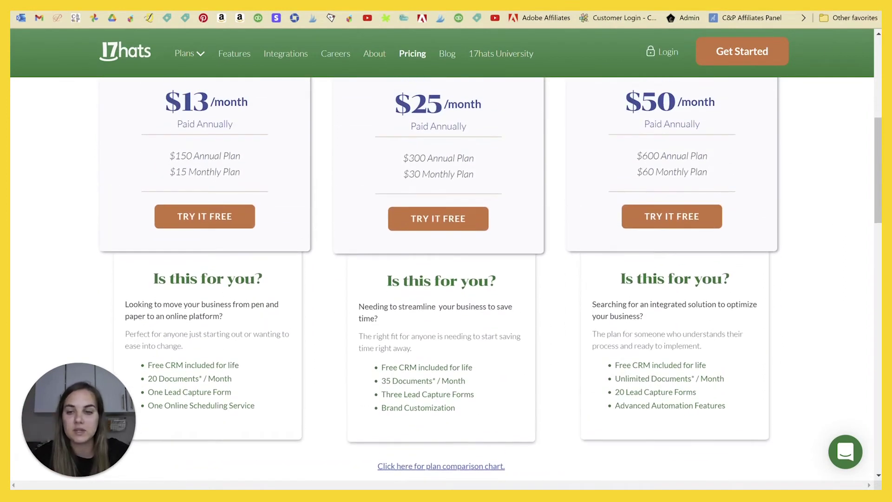
pyautogui.moveTo(96, 402); pyautogui.dragTo(73, 222)
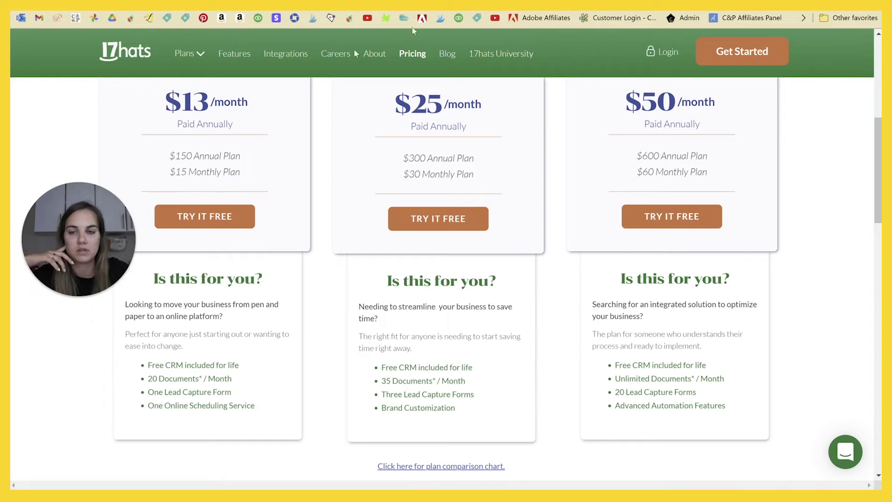
pyautogui.moveTo(167, 378); pyautogui.dragTo(239, 371)
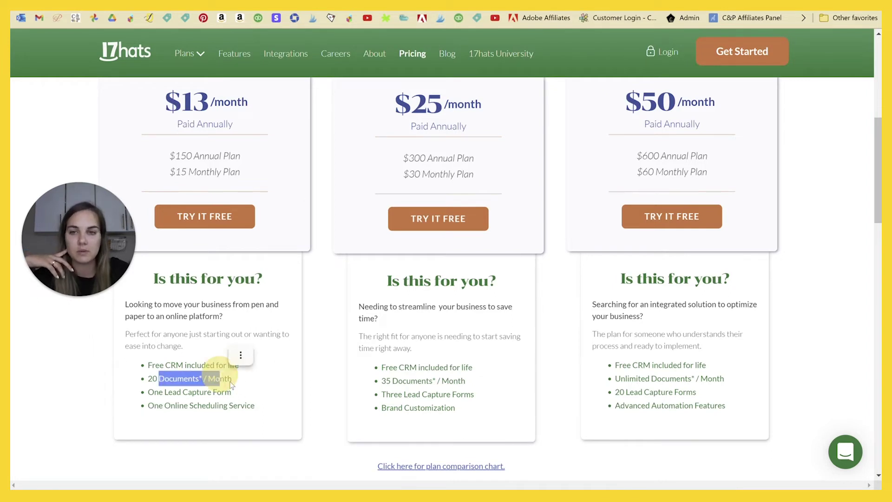
pyautogui.click(237, 384)
pyautogui.moveTo(386, 381); pyautogui.dragTo(493, 400)
pyautogui.click(492, 400)
# Step: Highlight the $25/month Level Two price, then bring up HoneyBook's pricing page
pyautogui.moveTo(395, 103); pyautogui.dragTo(494, 135)
pyautogui.click(503, 183)
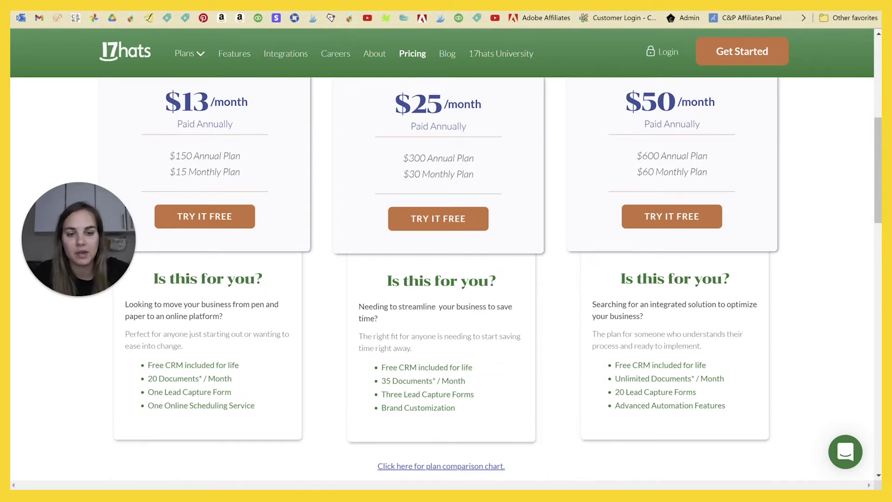
pyautogui.click(549, 459)
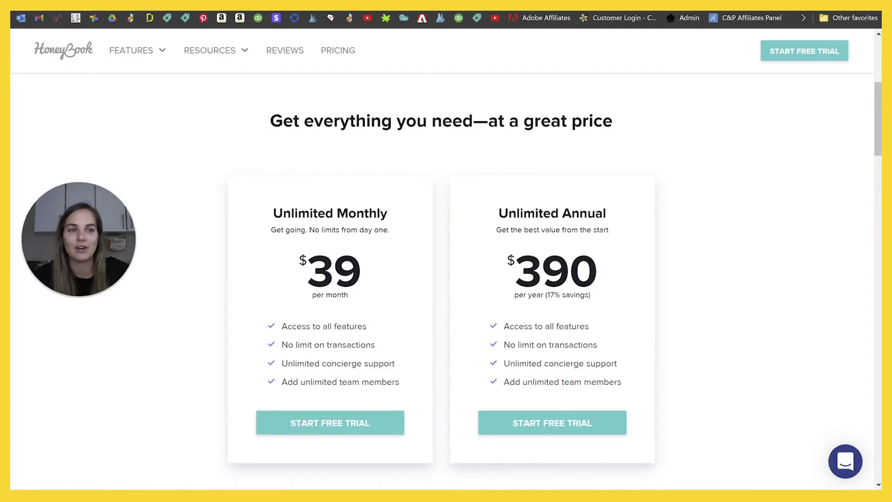
# Step: Open HoneyBook's Automations page showing the account's four automations
pyautogui.hotkey('alt', 'Tab')
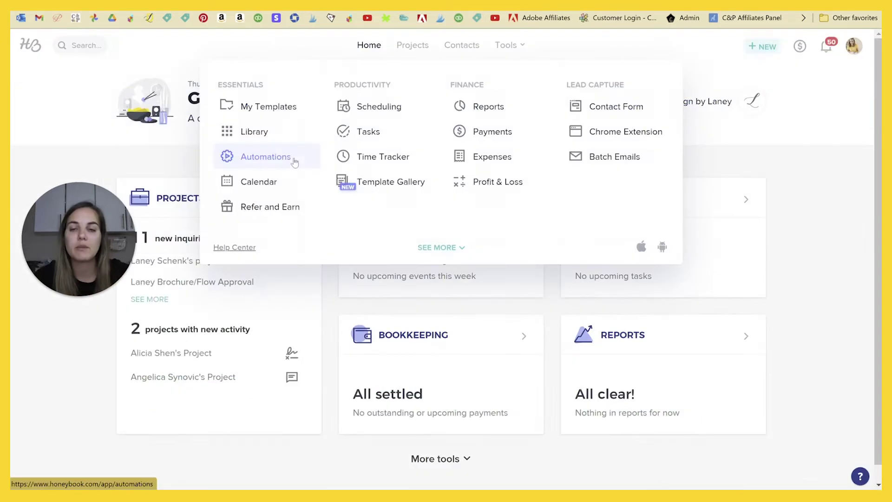
pyautogui.click(293, 159)
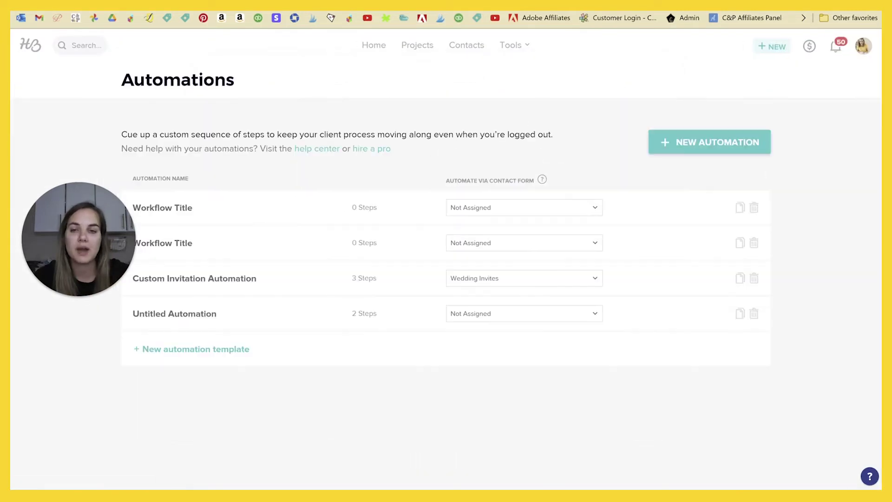
# Step: Open the first Workflow Title automation and show its first-action choices
pyautogui.click(165, 209)
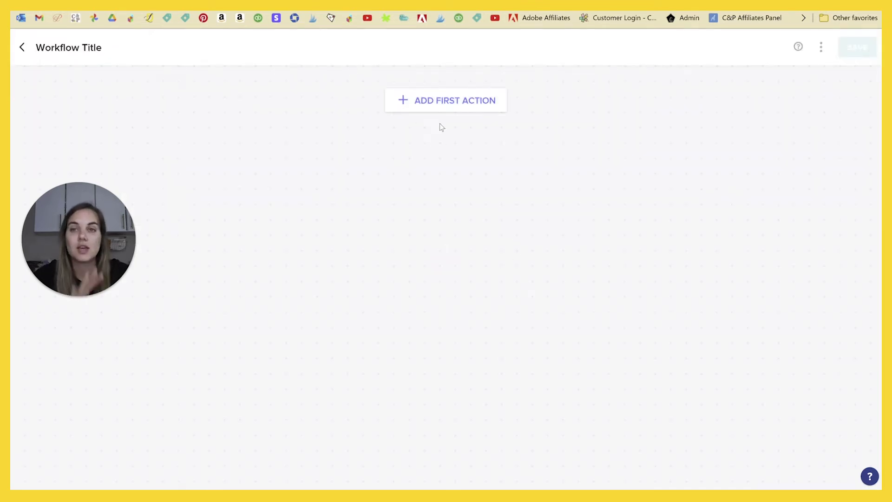
pyautogui.click(468, 95)
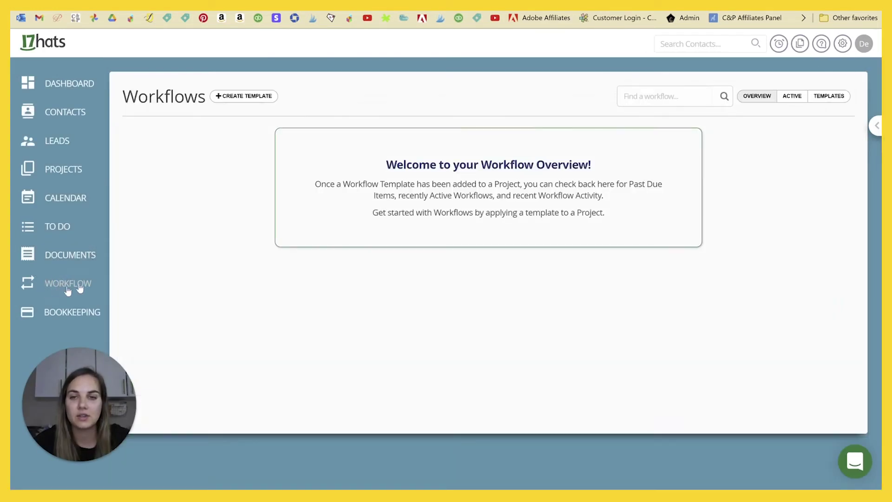
# Step: Create a workflow template named 'Sample Workflow' and preview the add-item menu
pyautogui.click(249, 96)
pyautogui.click(424, 210)
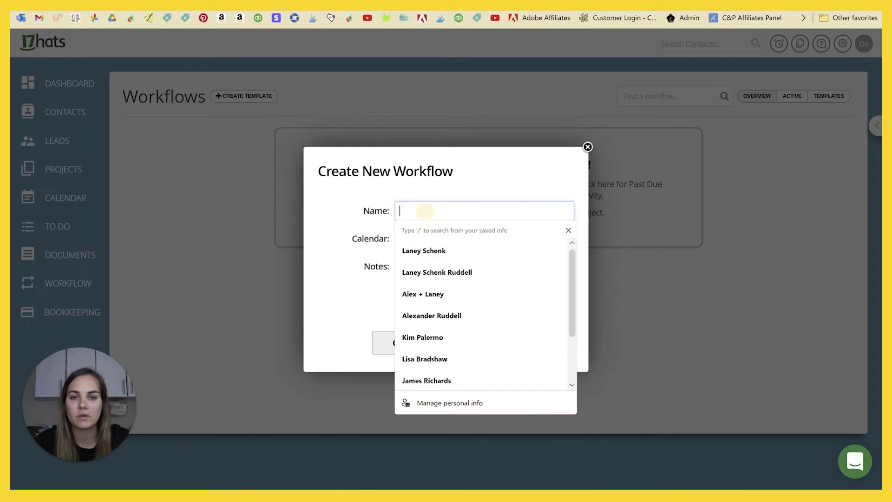
pyautogui.write('Sample')
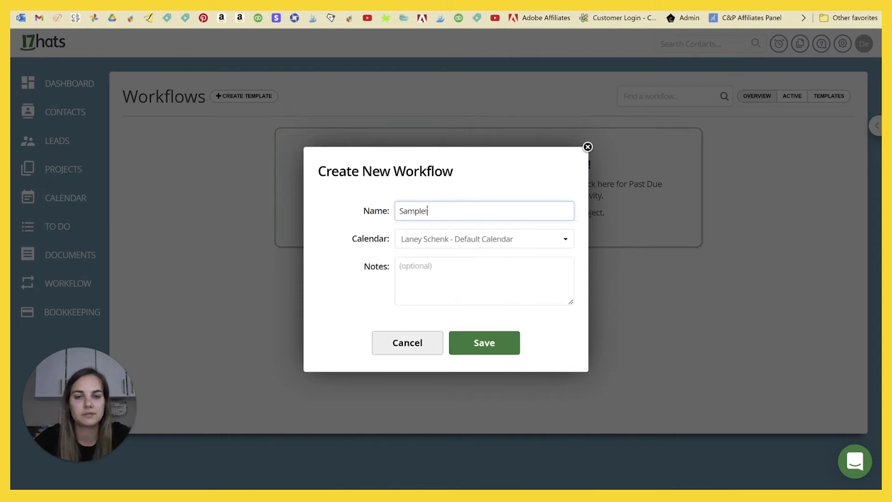
pyautogui.write(' Workflow')
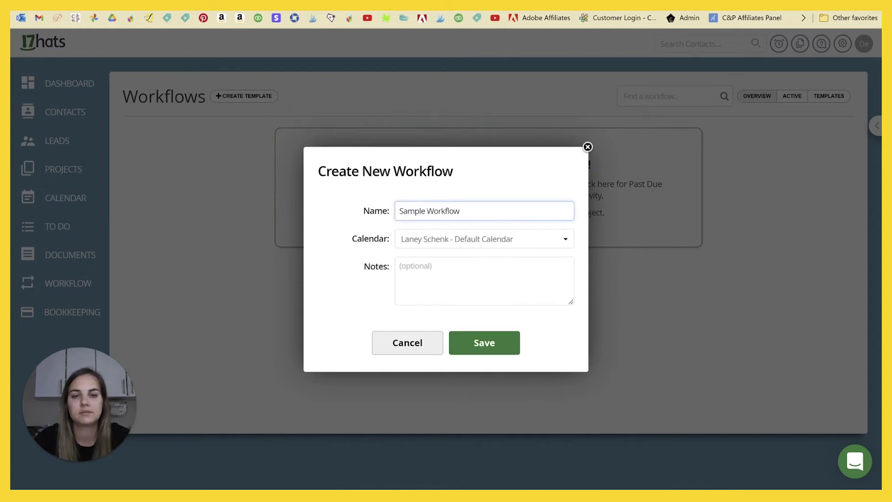
pyautogui.click(500, 342)
pyautogui.click(505, 153)
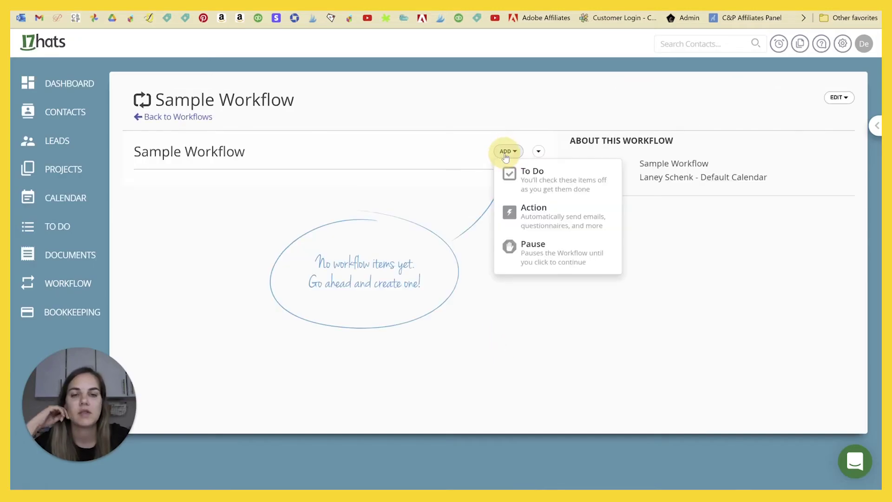
pyautogui.click(533, 210)
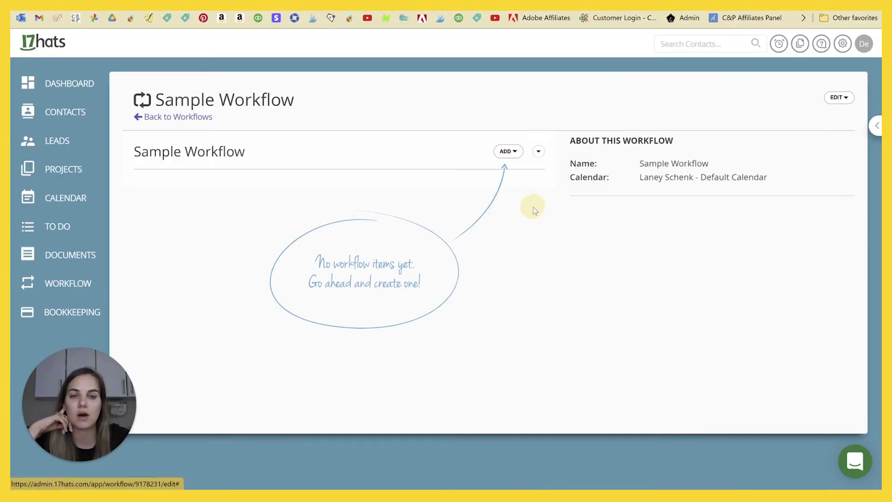
# Step: Browse the Action dropdown's types, such as emails, quotes, contracts and invoices
pyautogui.click(426, 168)
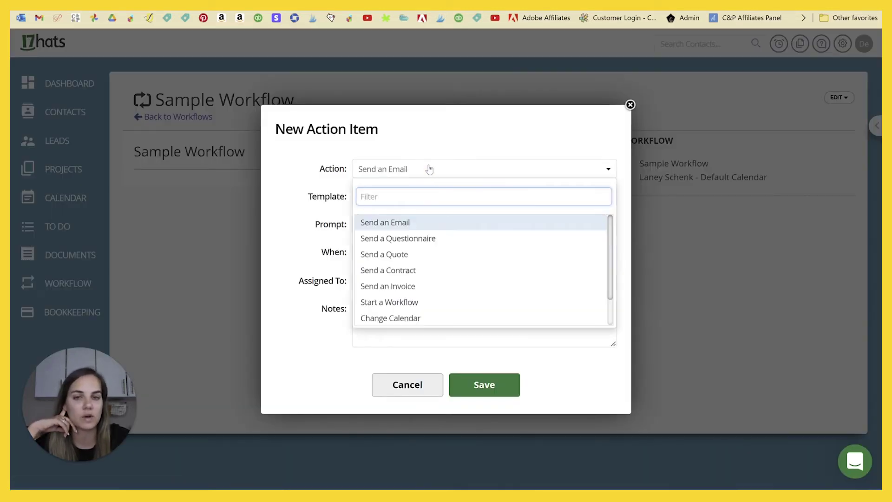
pyautogui.scroll(-2, 504, 265)
pyautogui.scroll(2, 506, 271)
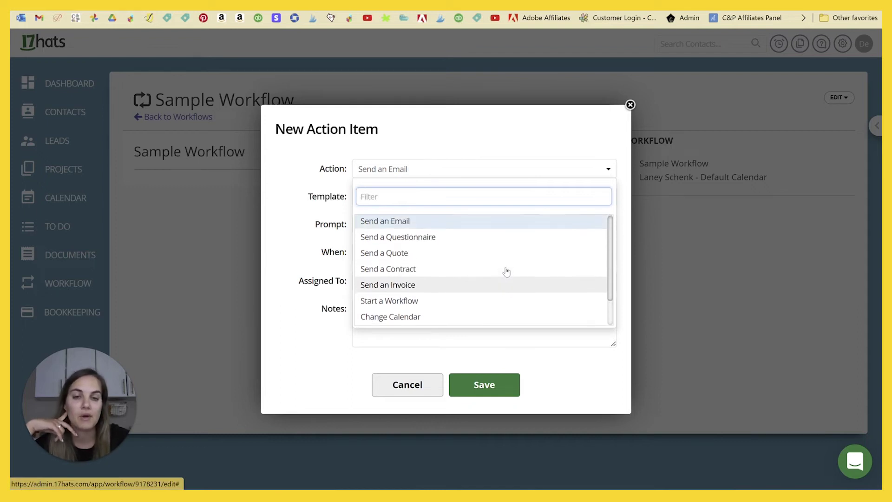
pyautogui.scroll(-1, 430, 232)
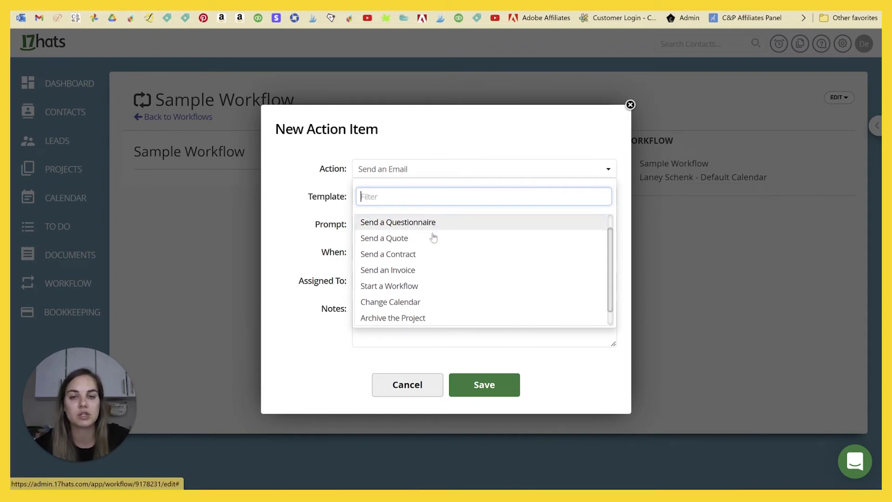
pyautogui.scroll(-1, 433, 237)
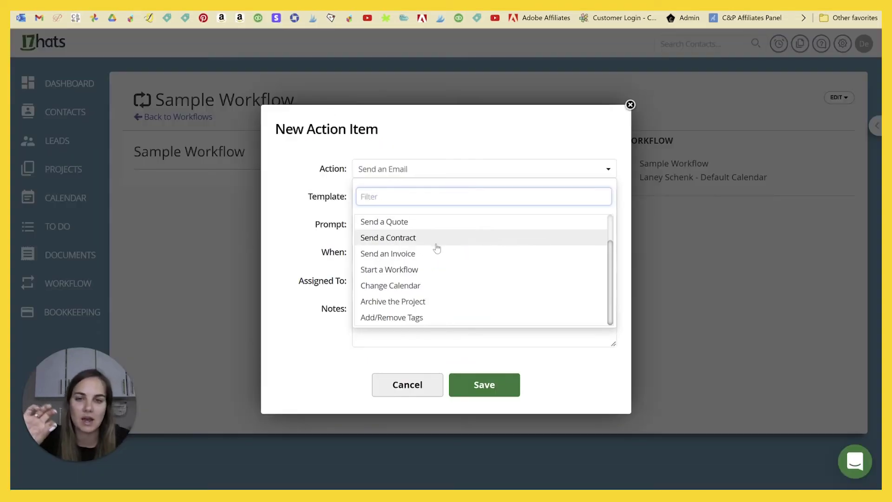
pyautogui.scroll(1, 461, 314)
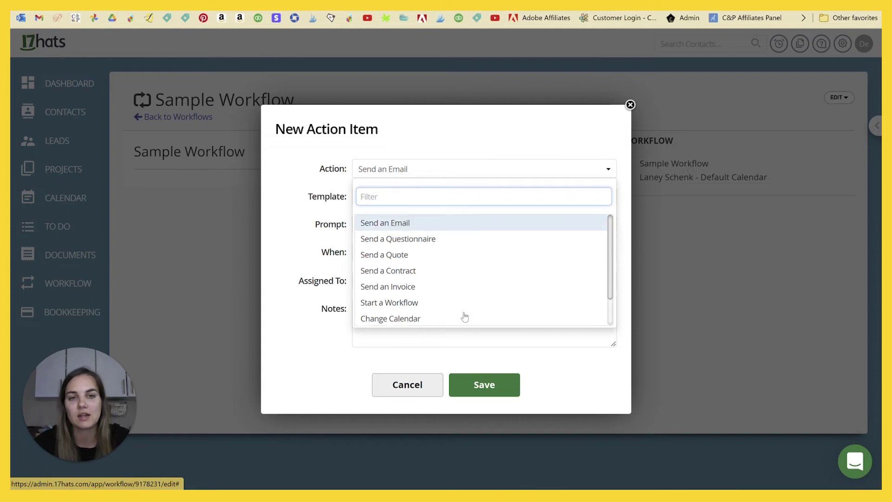
pyautogui.scroll(-1, 461, 314)
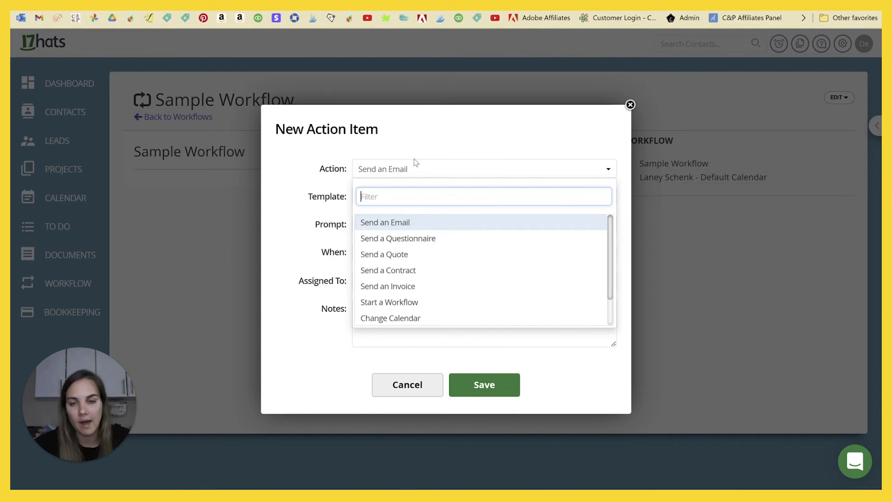
pyautogui.scroll(-1, 482, 288)
pyautogui.scroll(1, 482, 288)
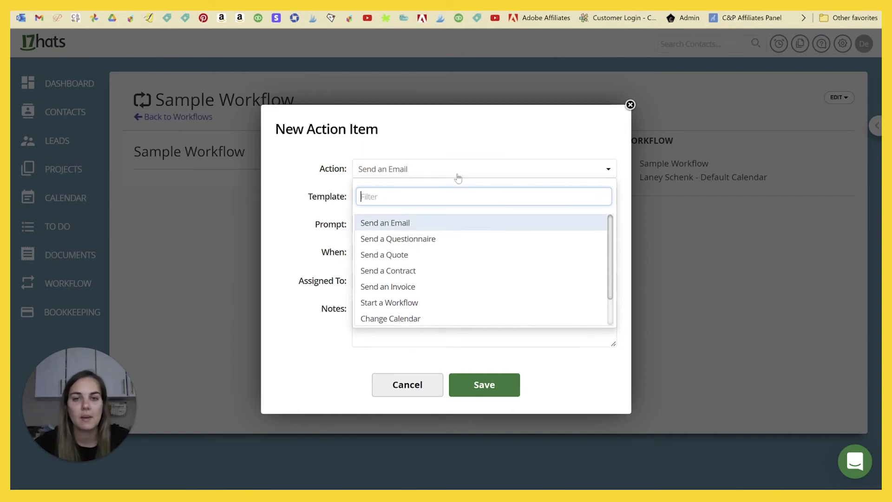
pyautogui.click(457, 176)
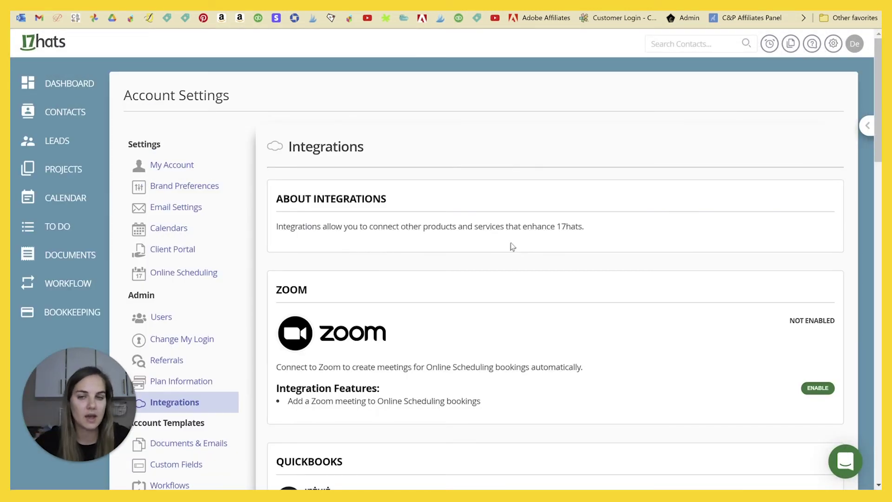
# Step: Scroll the Integrations list covering Zoom, QuickBooks, Zapier, N-Vu, ProSelect and ShootProof
pyautogui.scroll(-7, 511, 243)
pyautogui.scroll(-10, 581, 256)
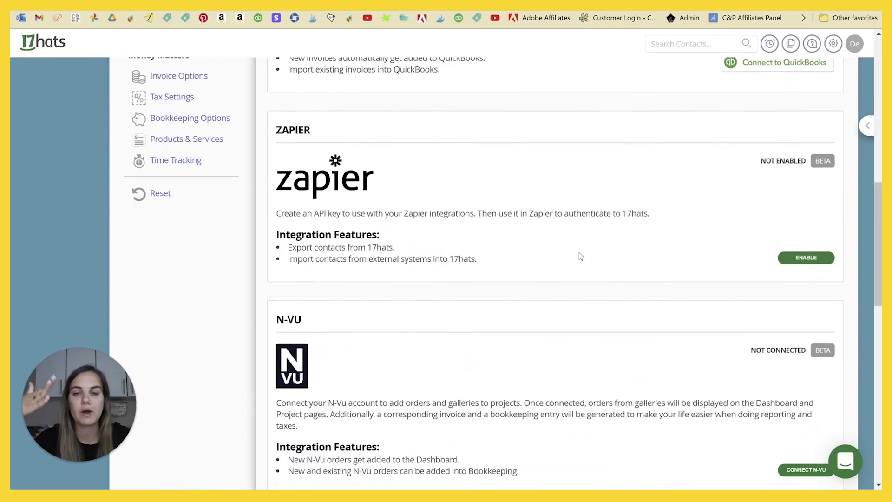
pyautogui.scroll(-7, 581, 256)
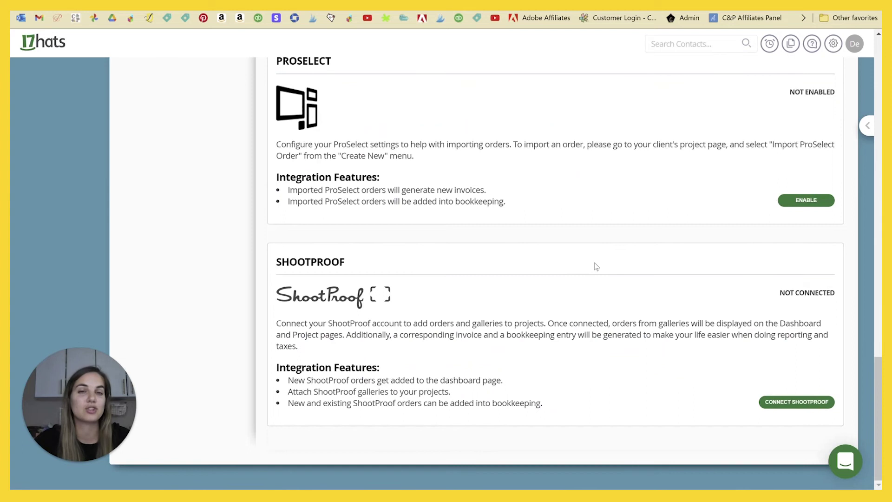
pyautogui.scroll(1, 594, 264)
pyautogui.scroll(-1, 595, 264)
pyautogui.scroll(20, 596, 265)
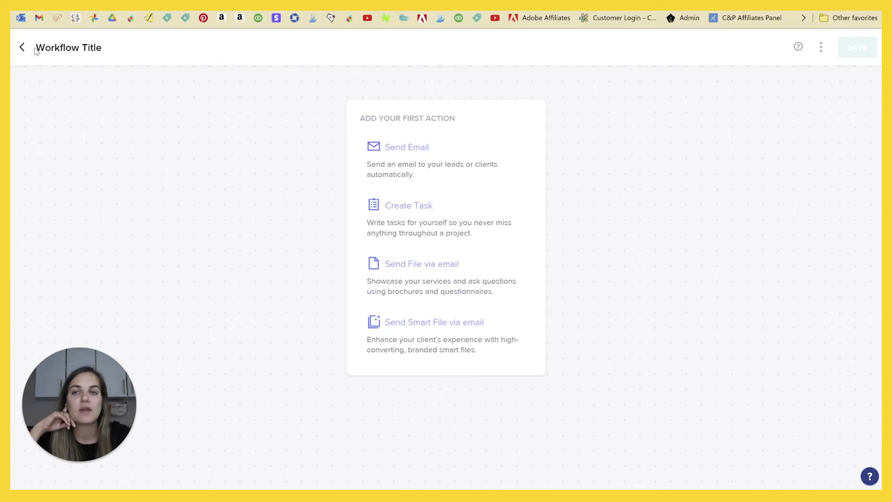
# Step: Return from the empty Workflow Title builder to the Automations list
pyautogui.click(22, 48)
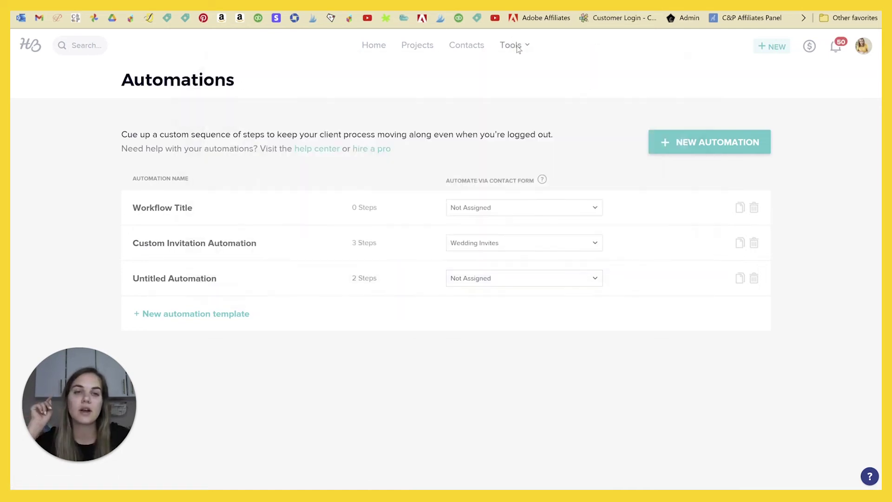
pyautogui.moveTo(517, 48)
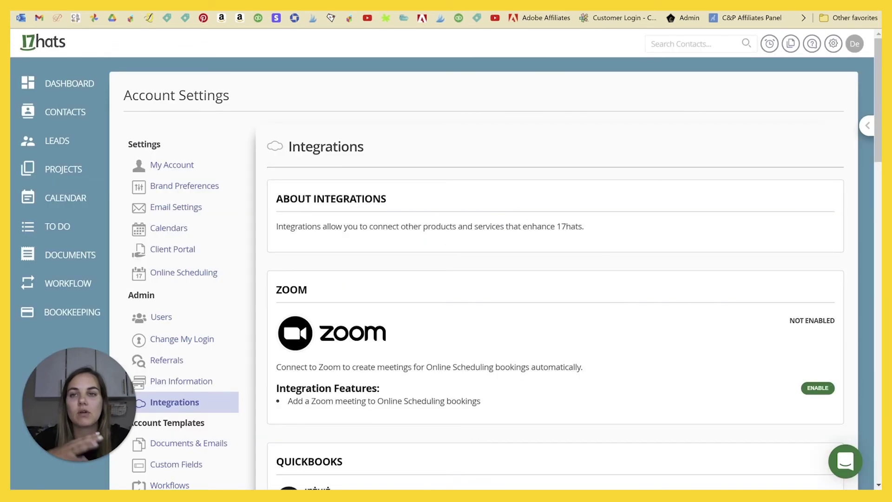
pyautogui.scroll(-2, 208, 118)
pyautogui.scroll(2, 75, 88)
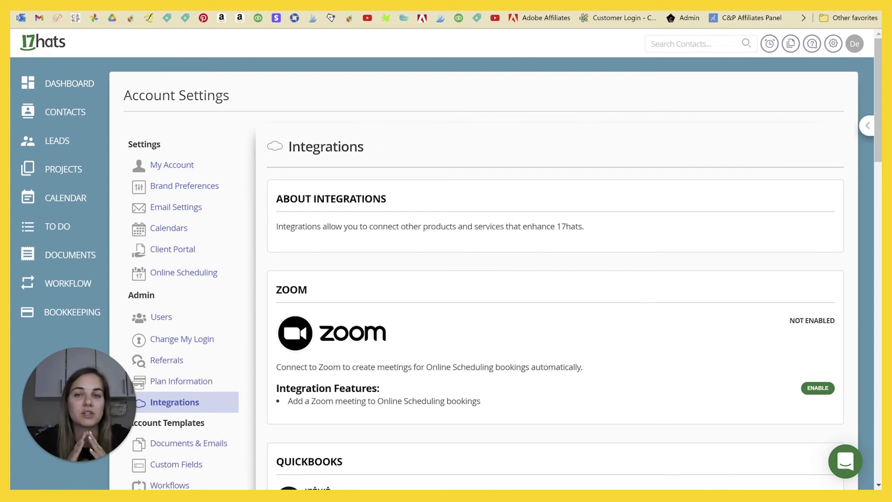
pyautogui.scroll(-10, 515, 272)
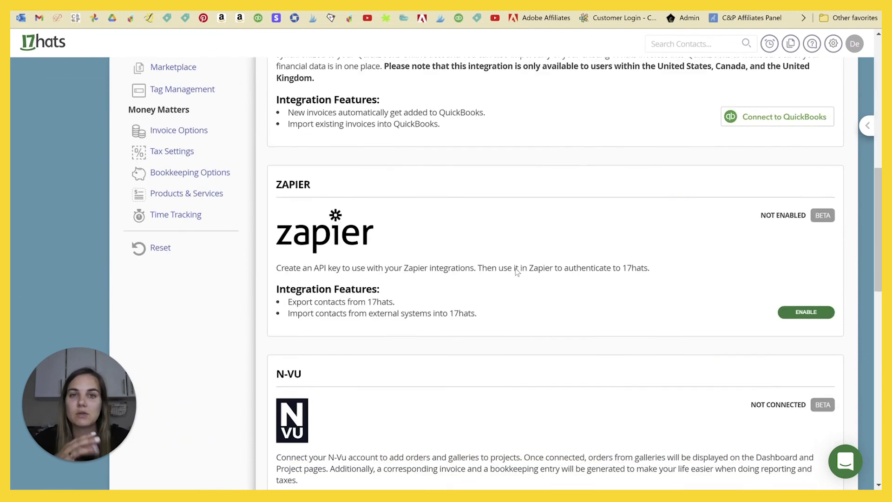
pyautogui.scroll(10, 515, 272)
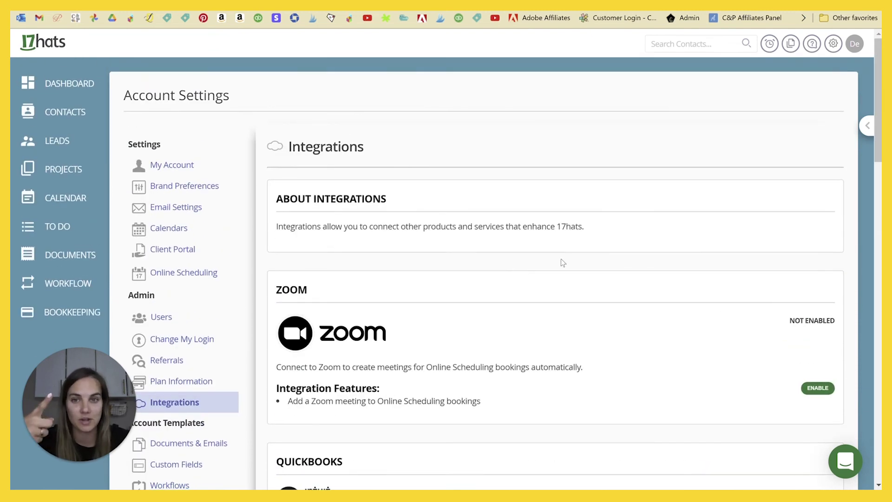
pyautogui.scroll(-15, 565, 270)
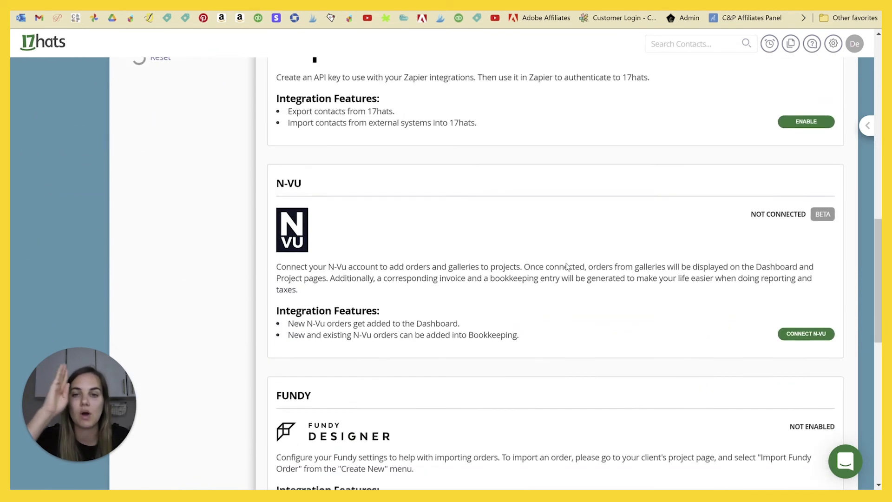
pyautogui.scroll(-2, 569, 279)
pyautogui.scroll(20, 478, 298)
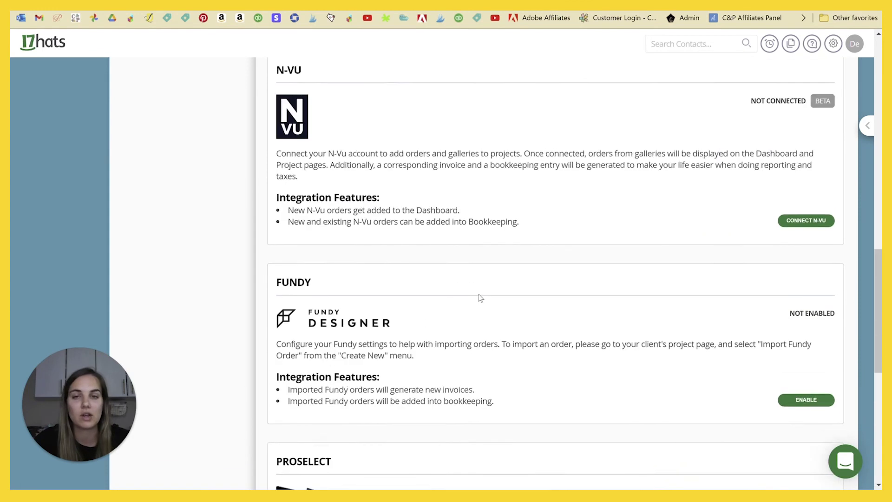
pyautogui.scroll(3, 480, 298)
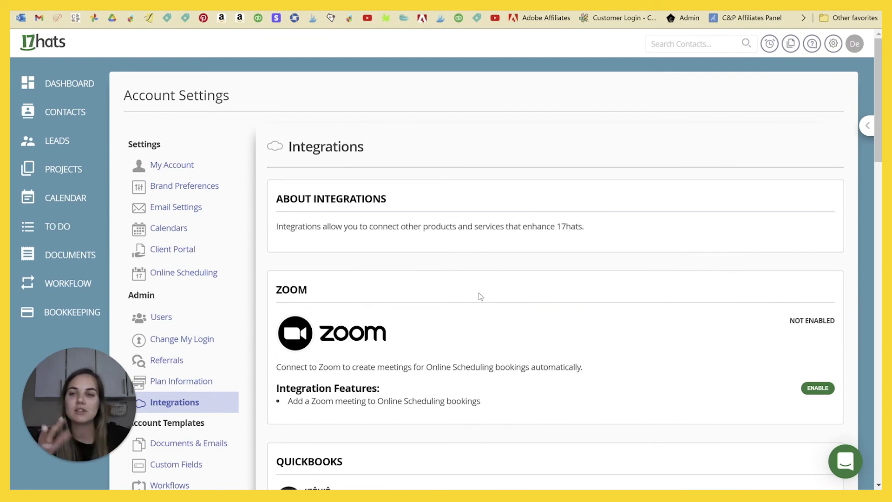
# Step: Go to the 17hats dashboard and scroll past its Get Started checklist and client activity
pyautogui.click(61, 89)
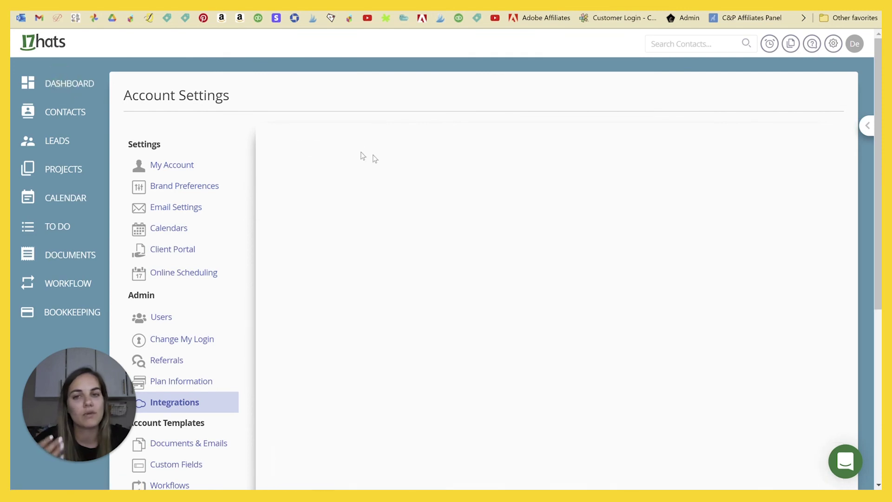
pyautogui.scroll(-3, 427, 187)
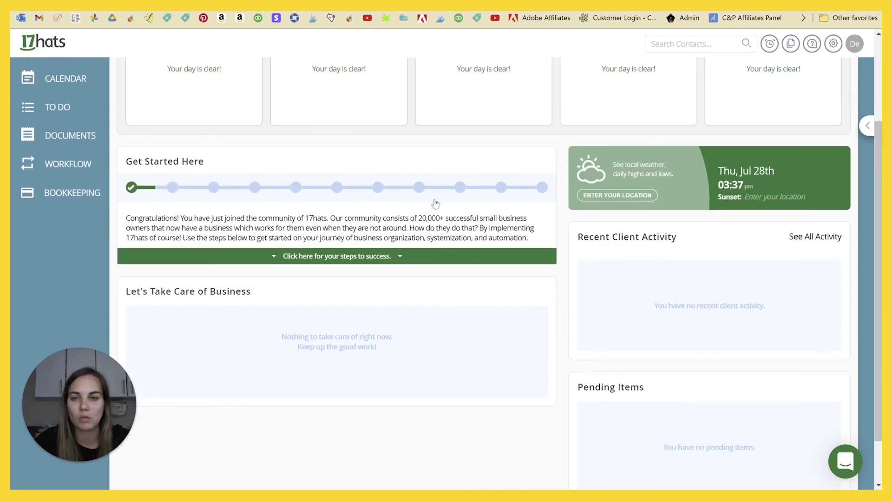
pyautogui.scroll(3, 449, 239)
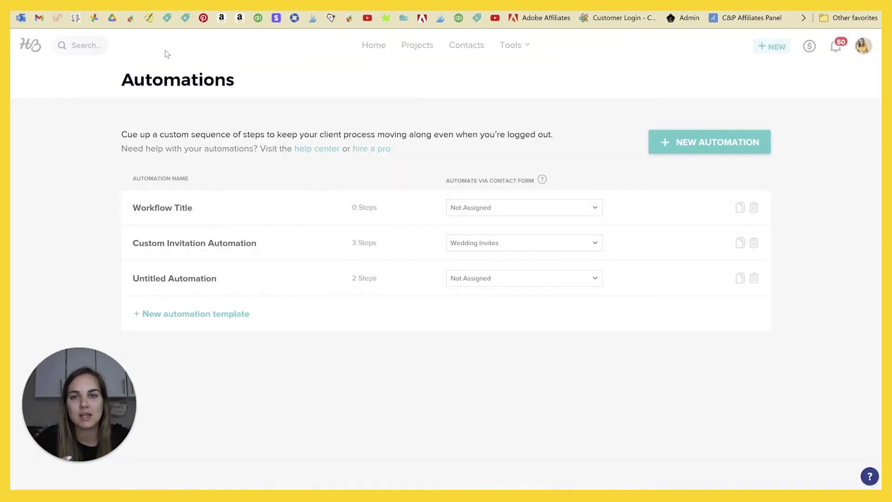
# Step: Open HoneyBook's Home dashboard, showing 11 new inquiries and 2 projects with new activity
pyautogui.click(367, 48)
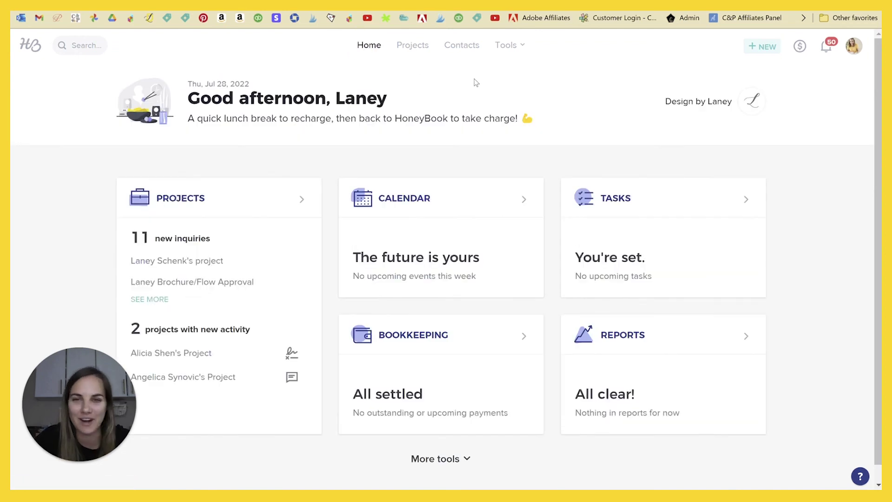